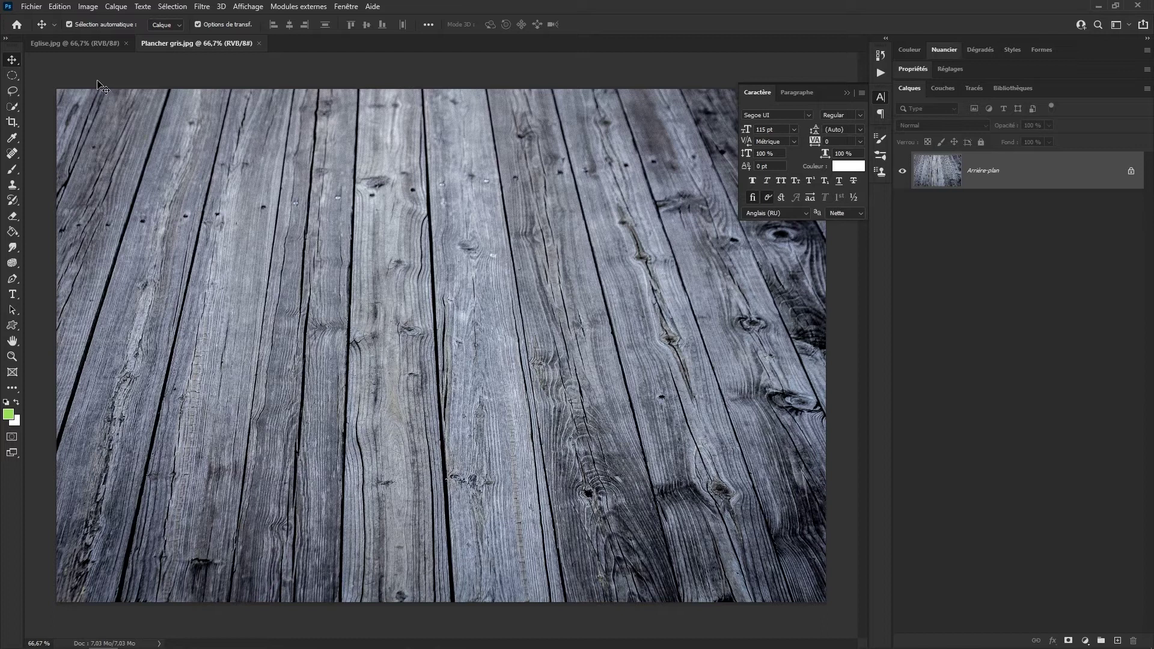
Open beautiful-2150881_1920.jpg from the Photos folder inside Fichiers sources Photoshop Initiation on the desktop.
left_click(34, 8)
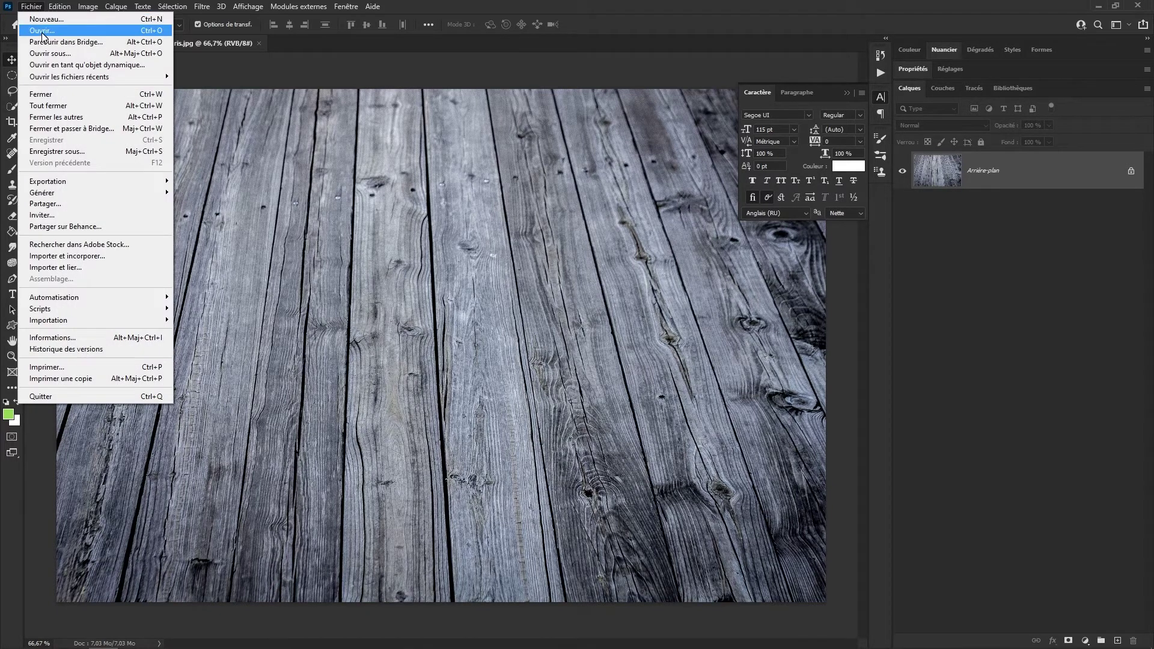
left_click(160, 31)
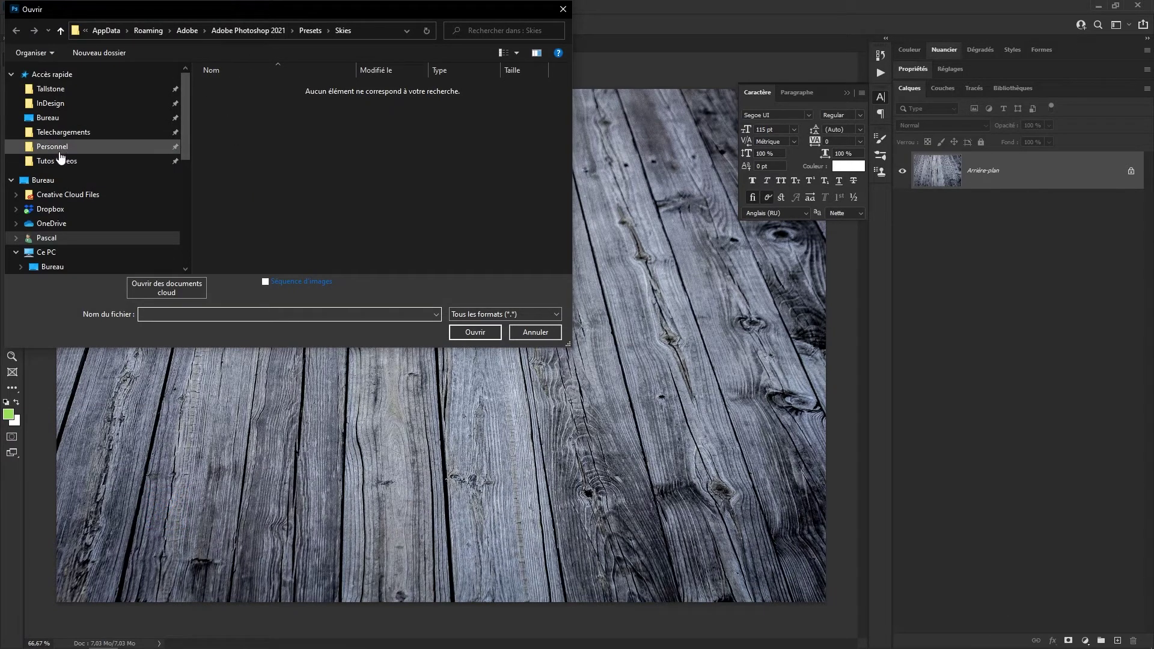
left_click(48, 117)
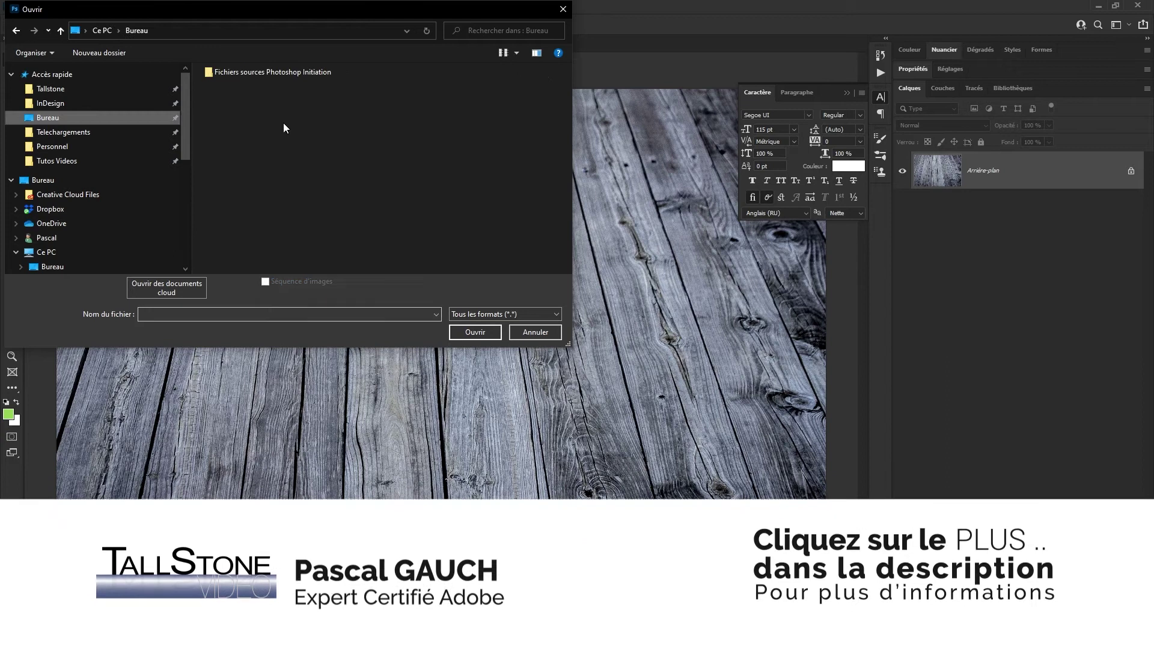
double_click(257, 67)
double_click(236, 116)
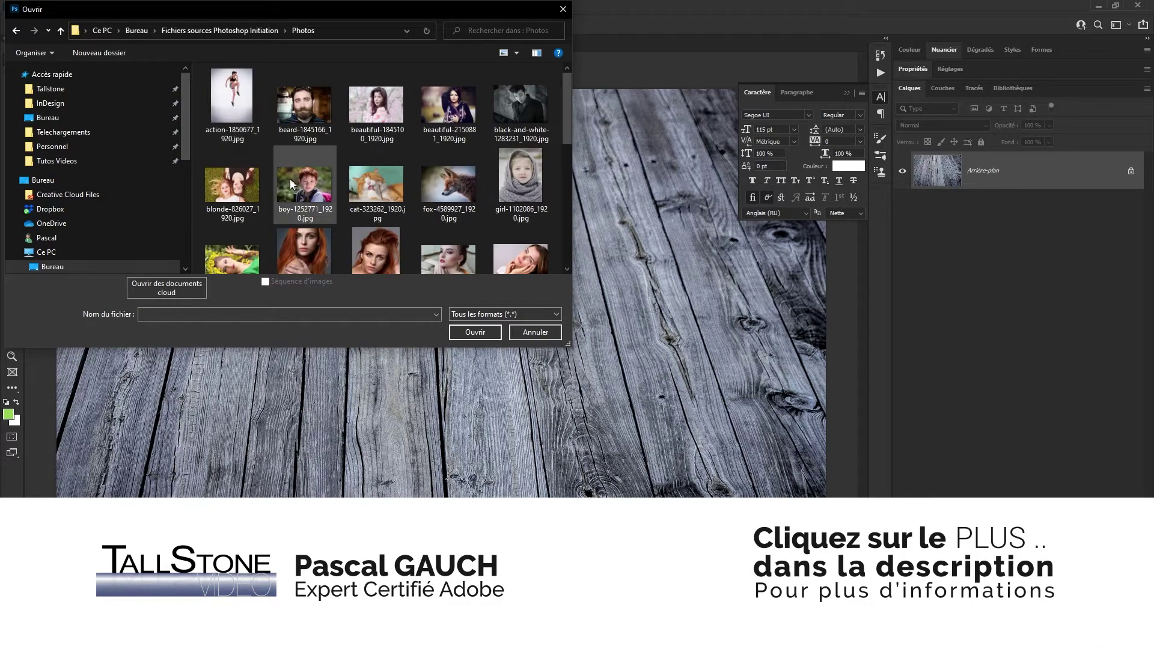
left_click(448, 104)
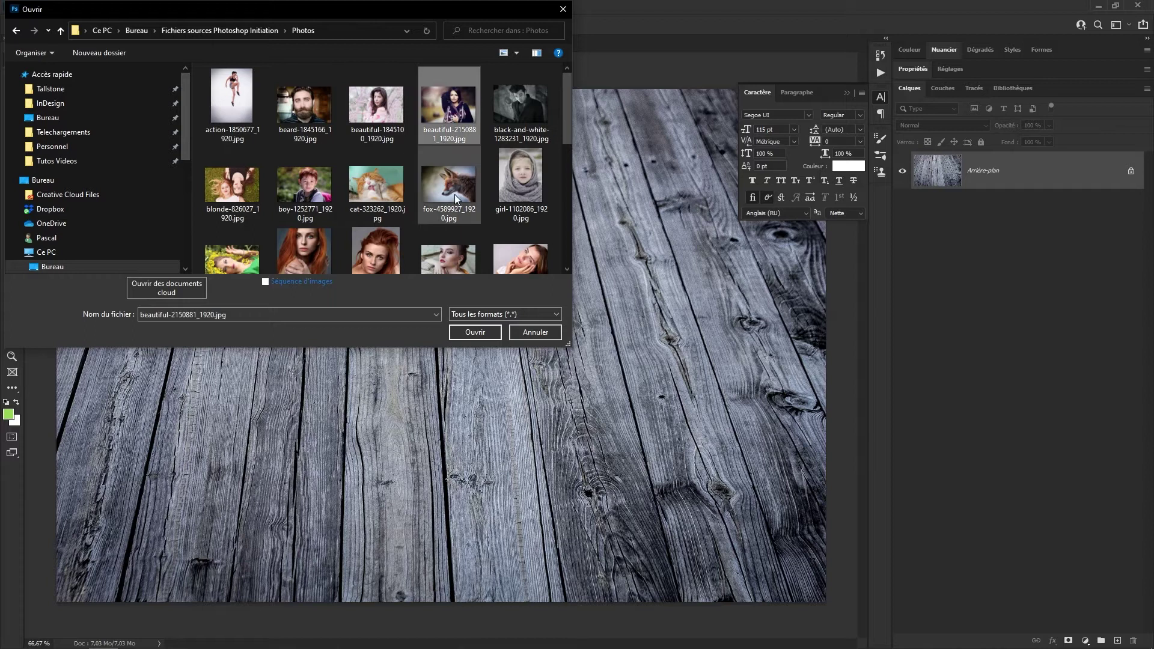
left_click(471, 332)
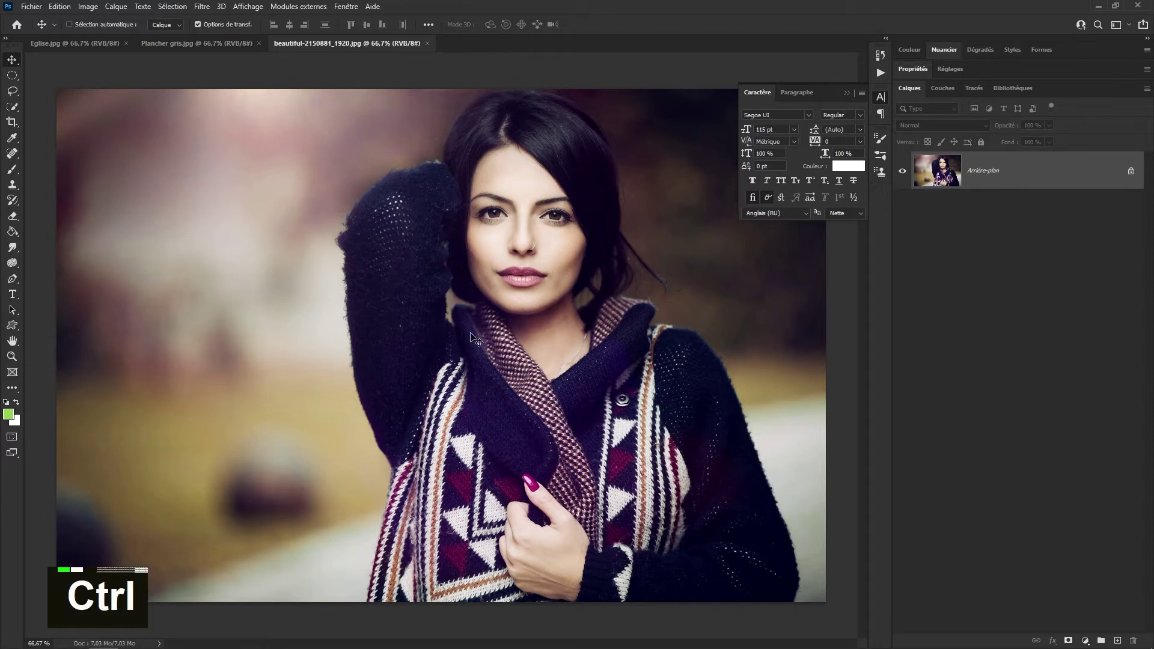
Open the red-haired portrait girl-2359121_1920.jpg from the same Photos folder.
key("ctrl+o")
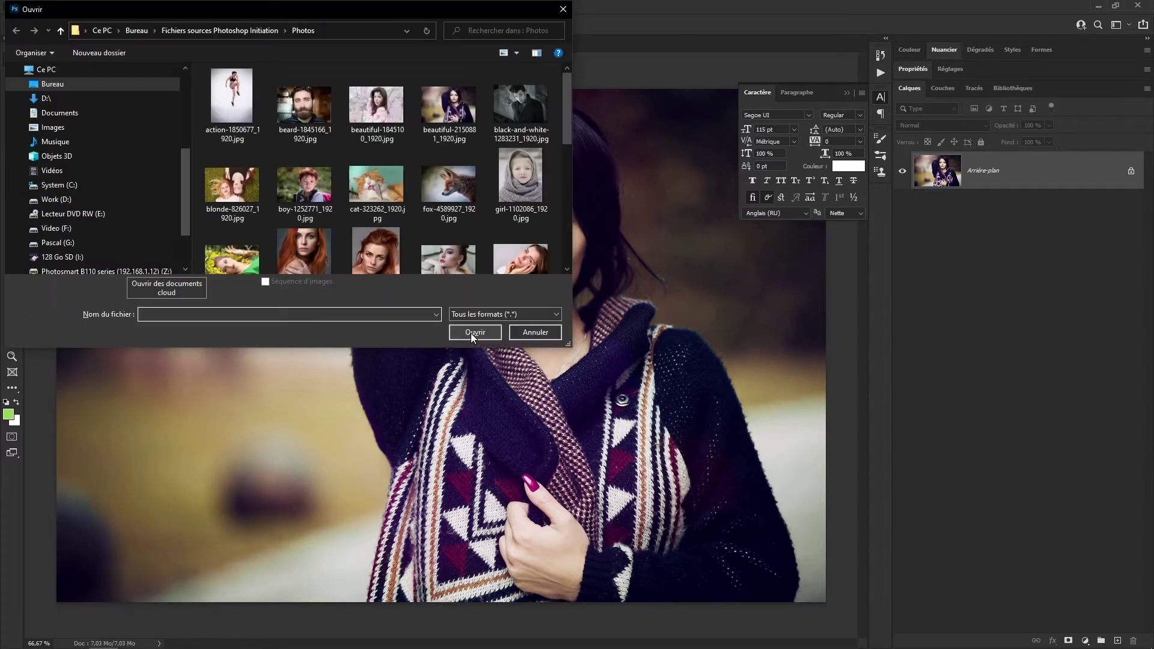
left_click(367, 250)
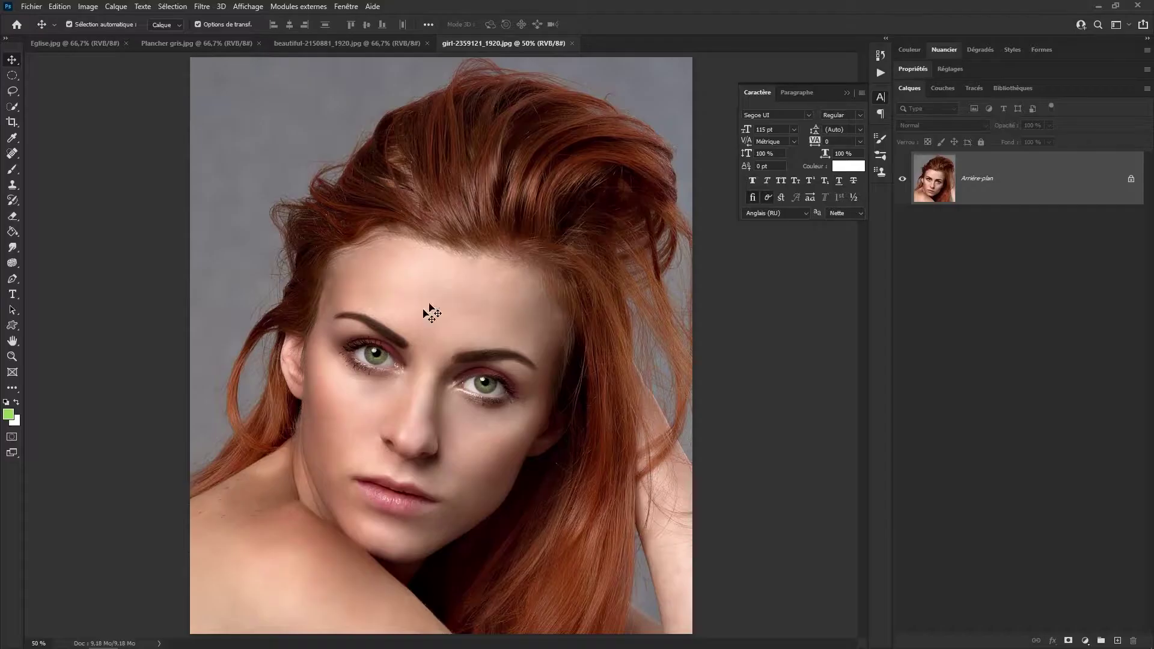
Compare the list and details displays of the Photos folder in the Open dialog and restore the large icons.
left_click(27, 8)
left_click(30, 6)
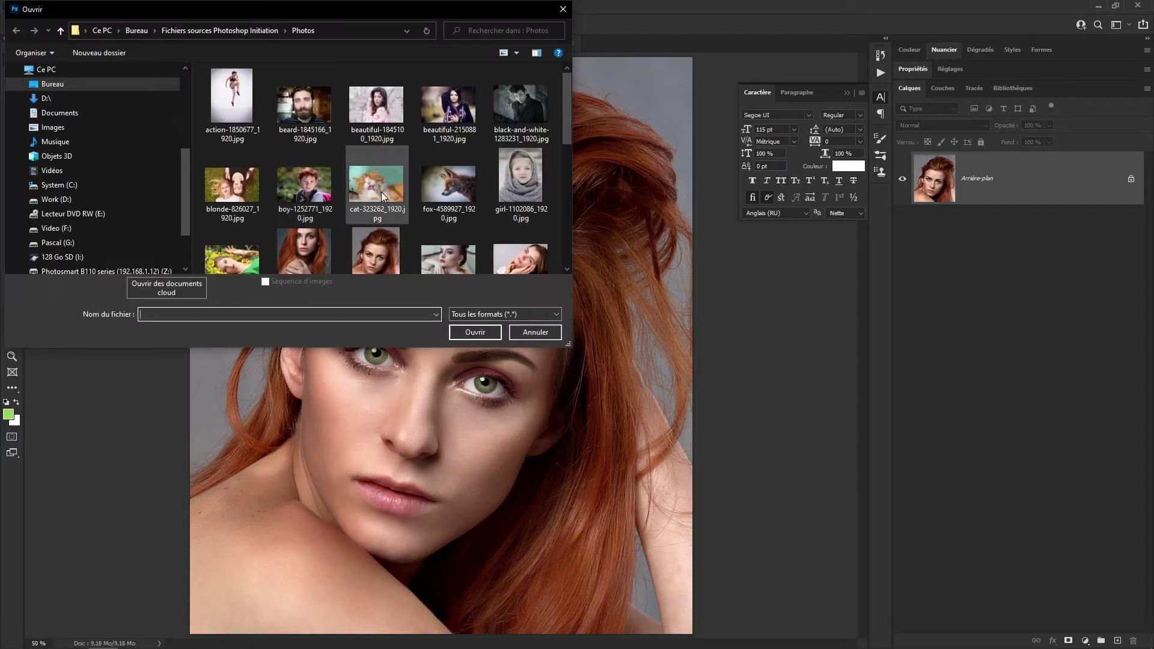
mouse_move(565, 110)
left_mouse_down()
mouse_move(575, 267)
mouse_move(586, 99)
left_mouse_up()
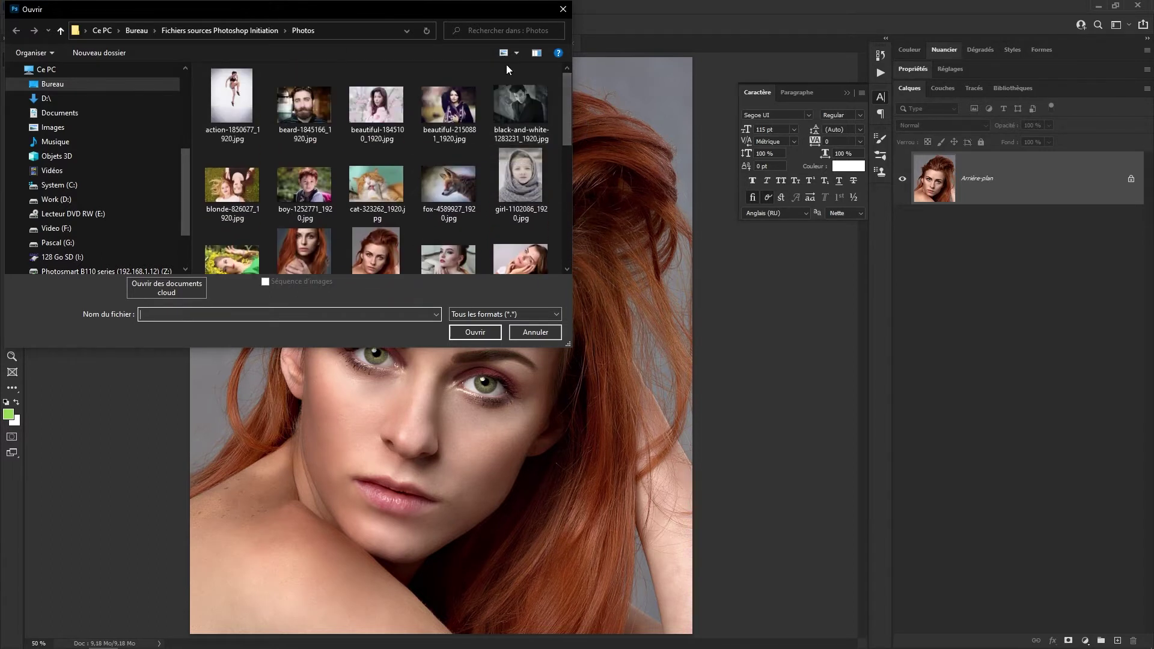
left_click(518, 54)
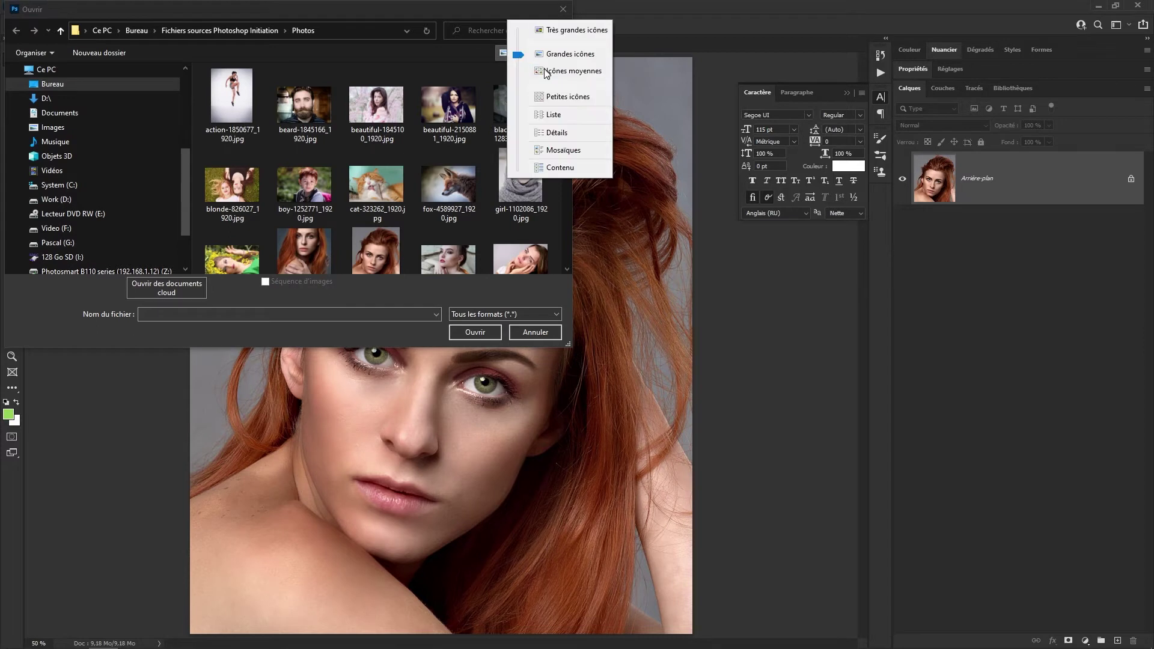
left_click(560, 114)
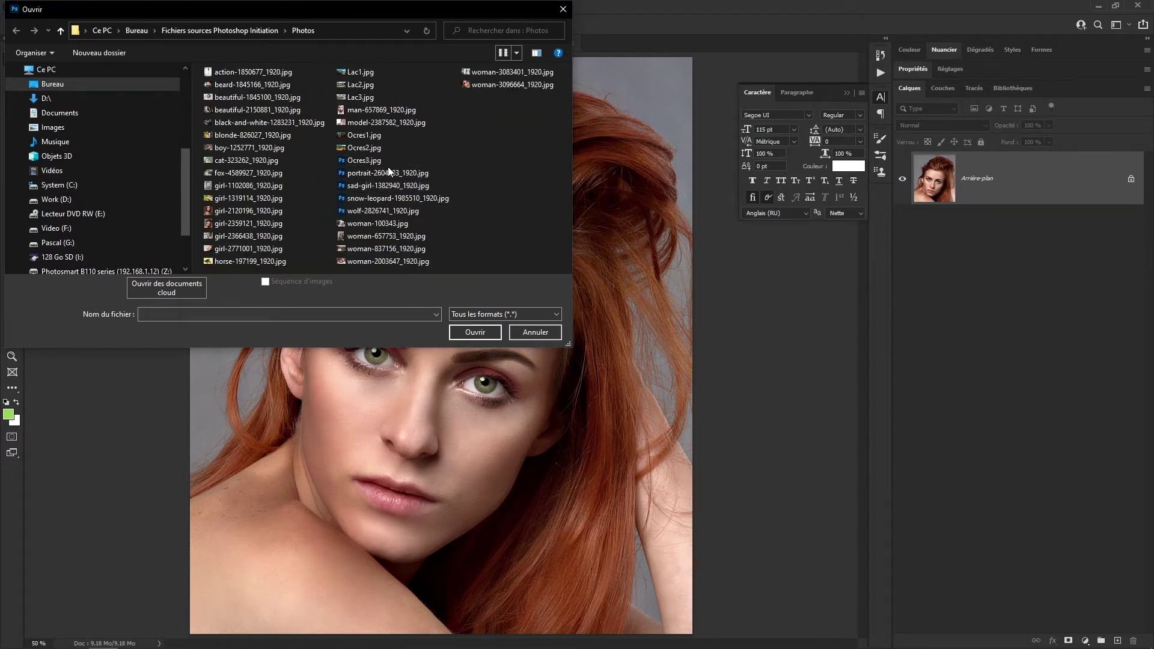
left_click(515, 55)
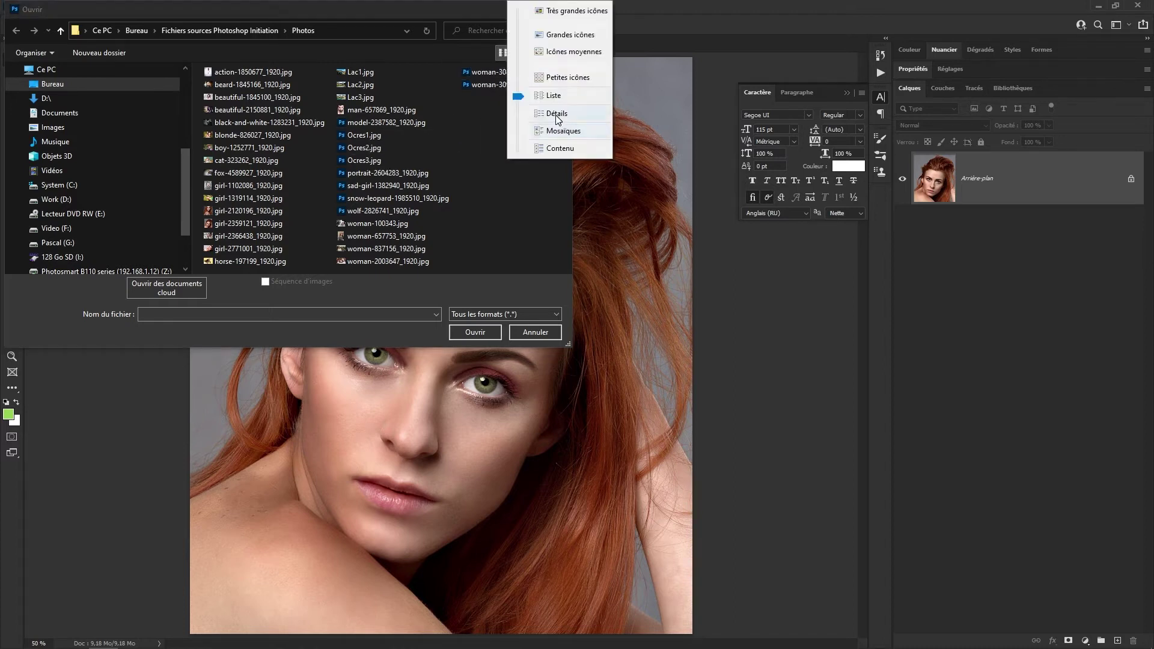
left_click(556, 114)
left_click(518, 53)
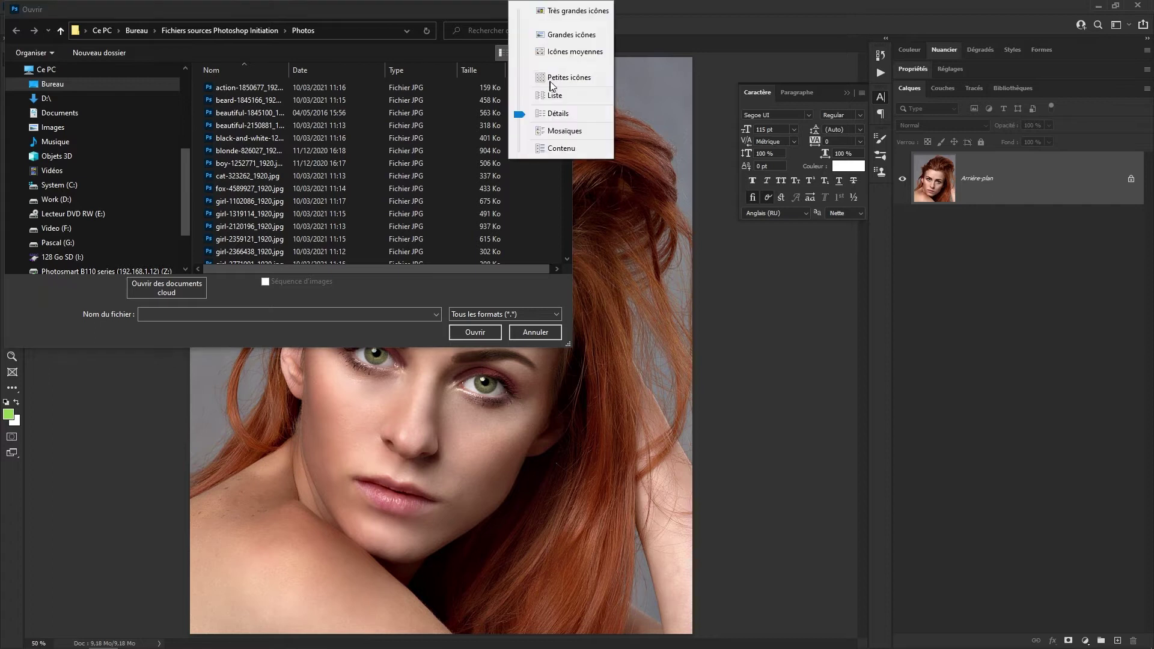
left_click(582, 36)
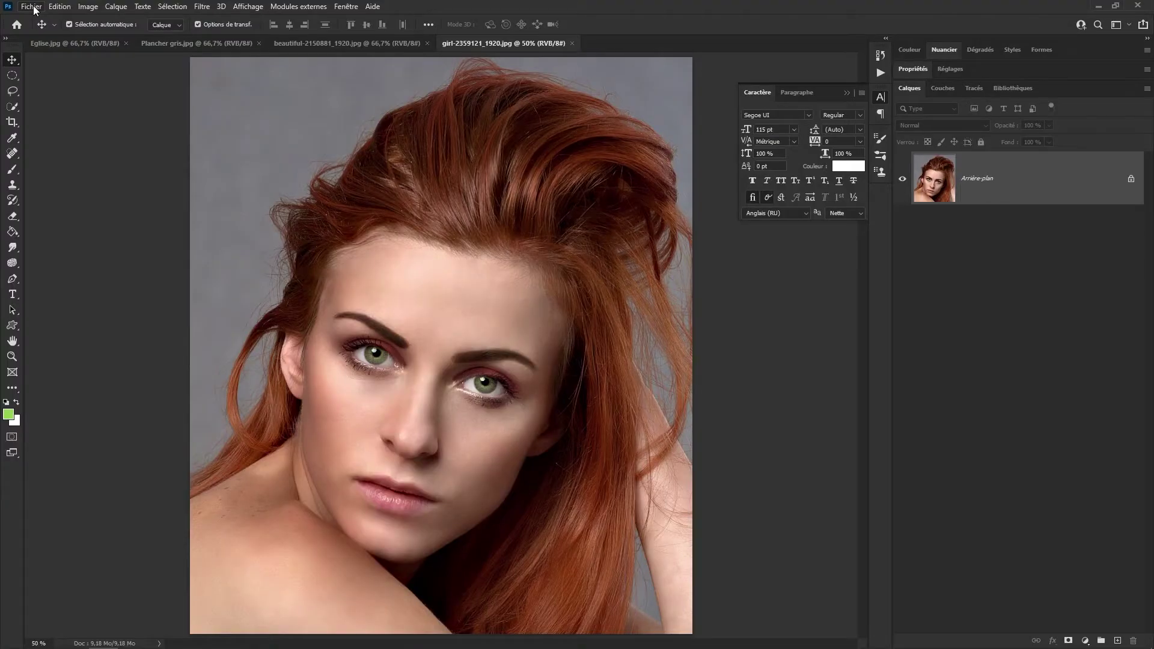
Switch to Bridge, browse to the Photos folder inside Fichiers sources Photoshop Initiation and enlarge the thumbnails.
left_click(32, 7)
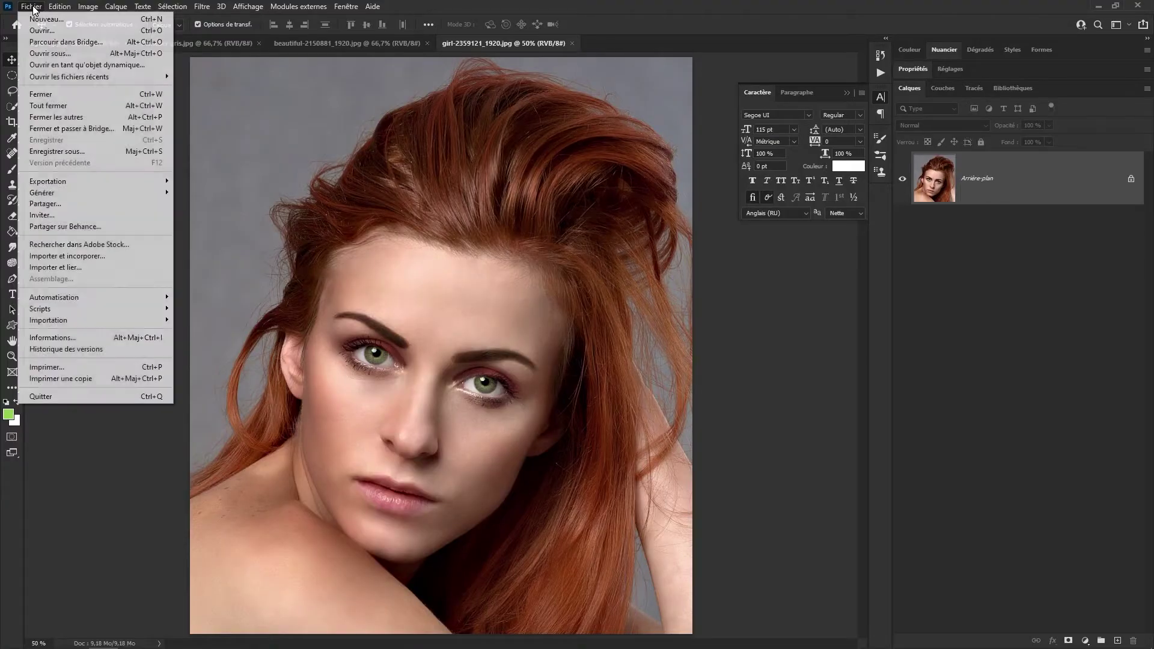
left_click(59, 42)
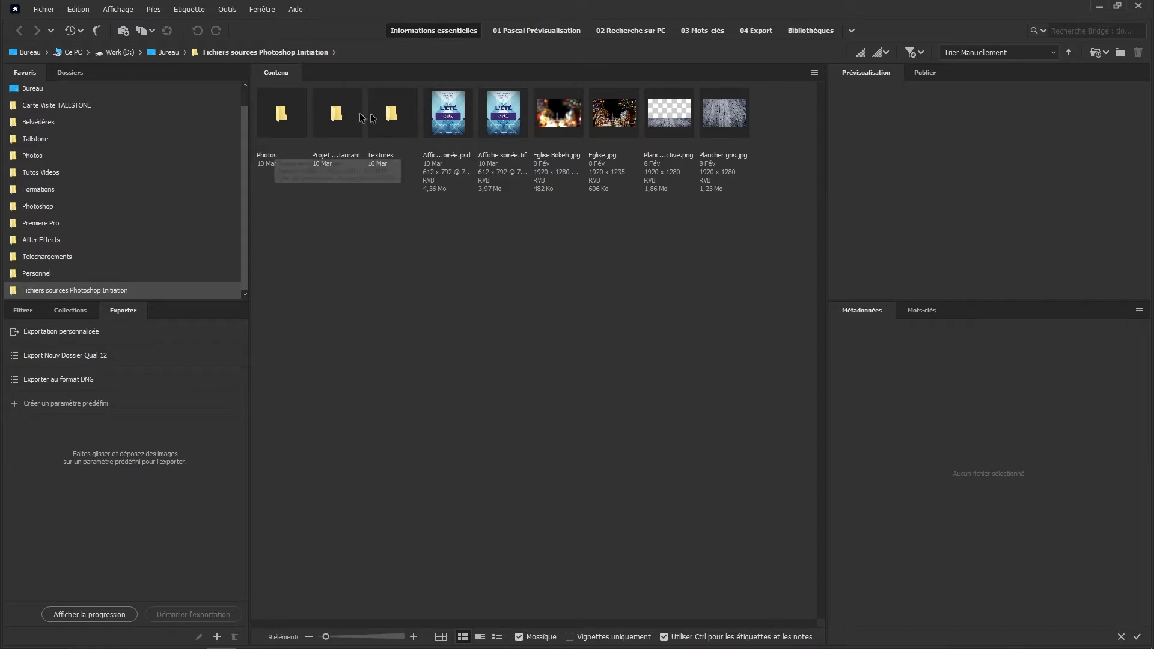
double_click(294, 116)
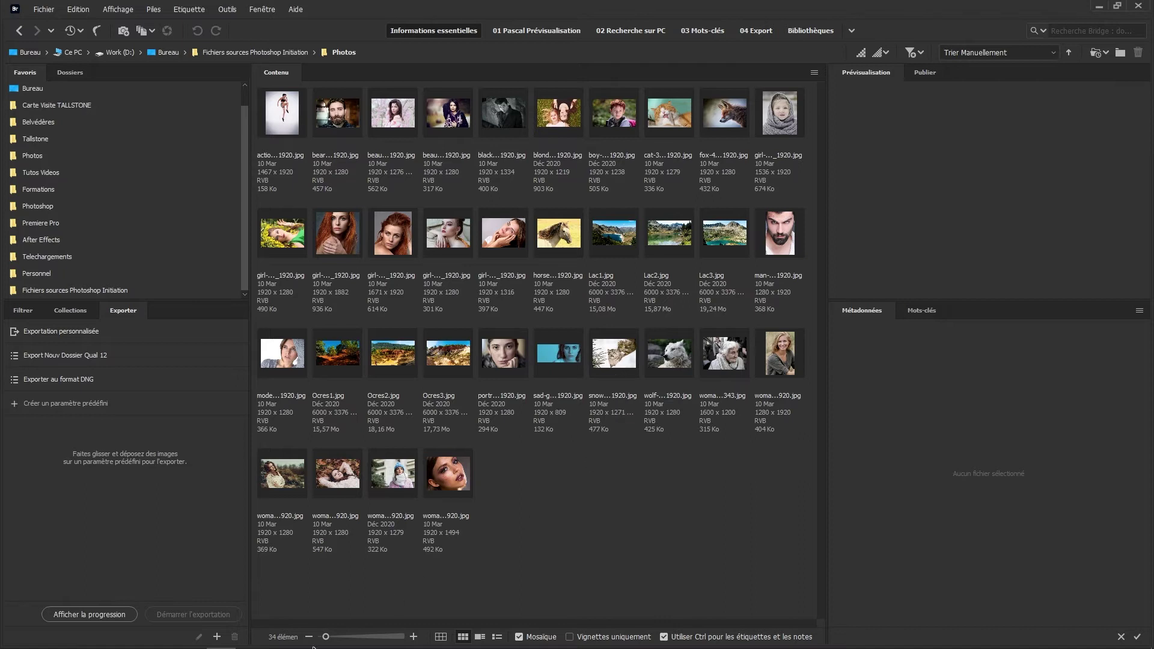
mouse_move(327, 637)
left_mouse_down()
mouse_move(364, 637)
mouse_move(334, 638)
left_mouse_up()
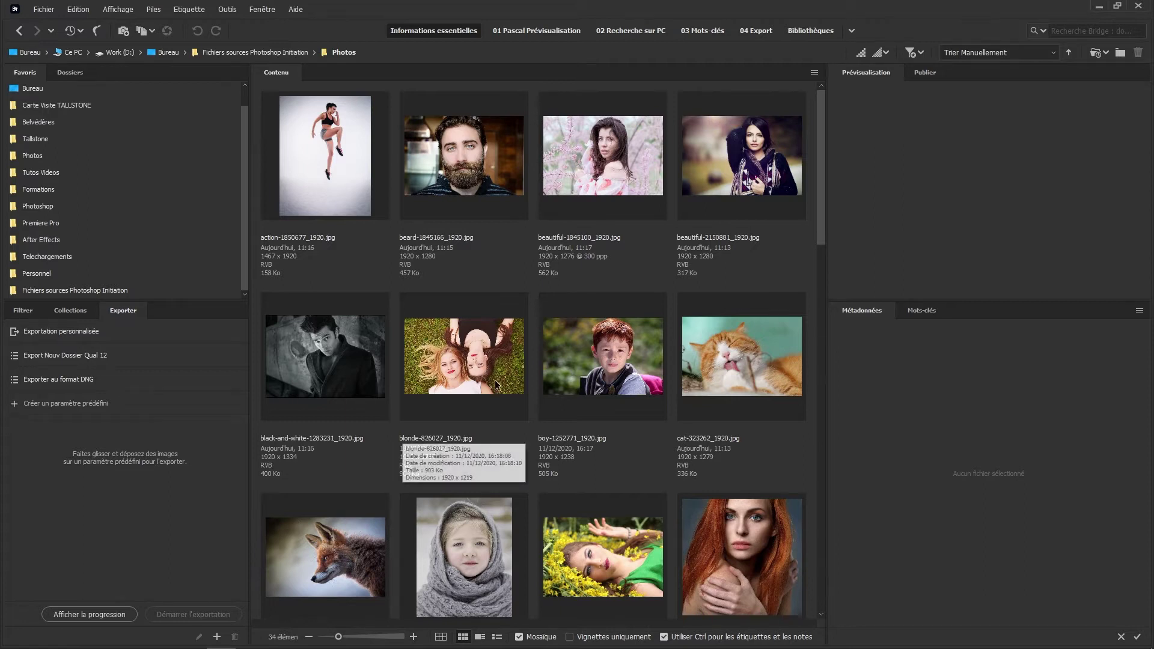
Preview cat-323262_1920.jpg and examine the thumbnail metadata lines set in the Bridge preferences.
left_click(725, 357)
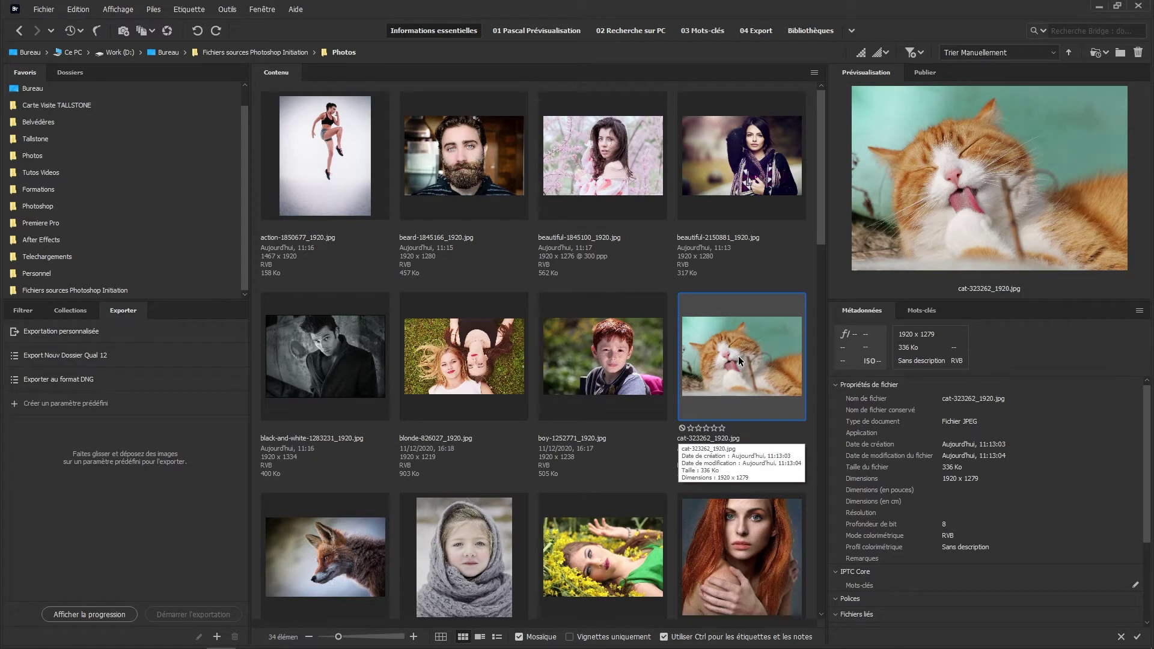
left_click(78, 11)
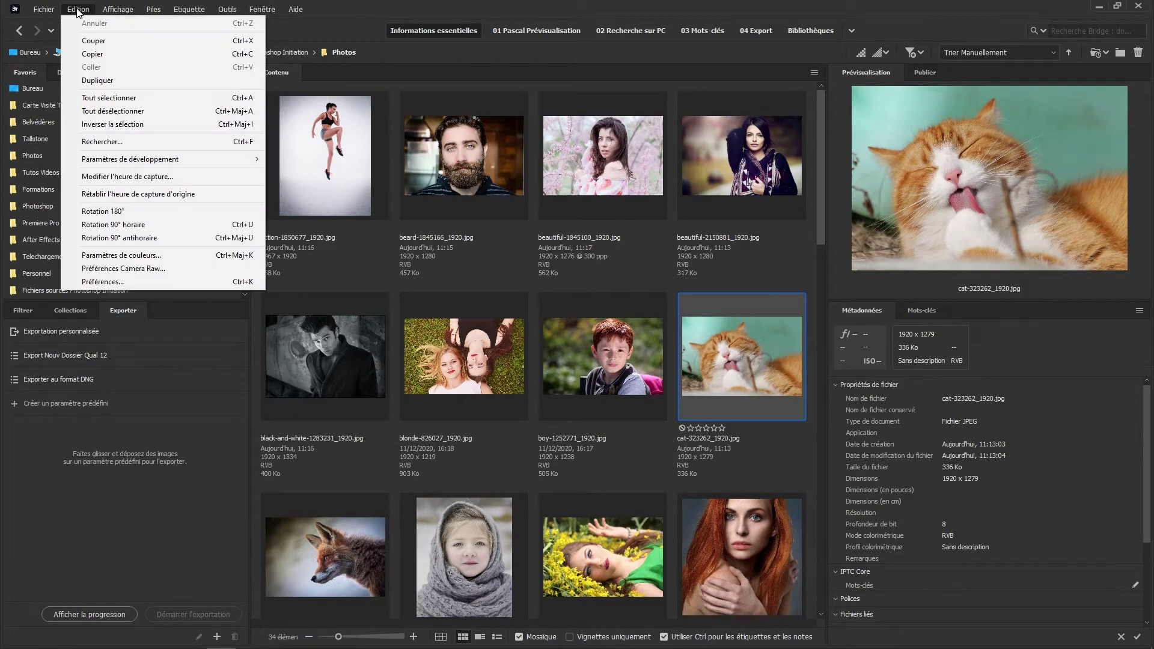
left_click(123, 283)
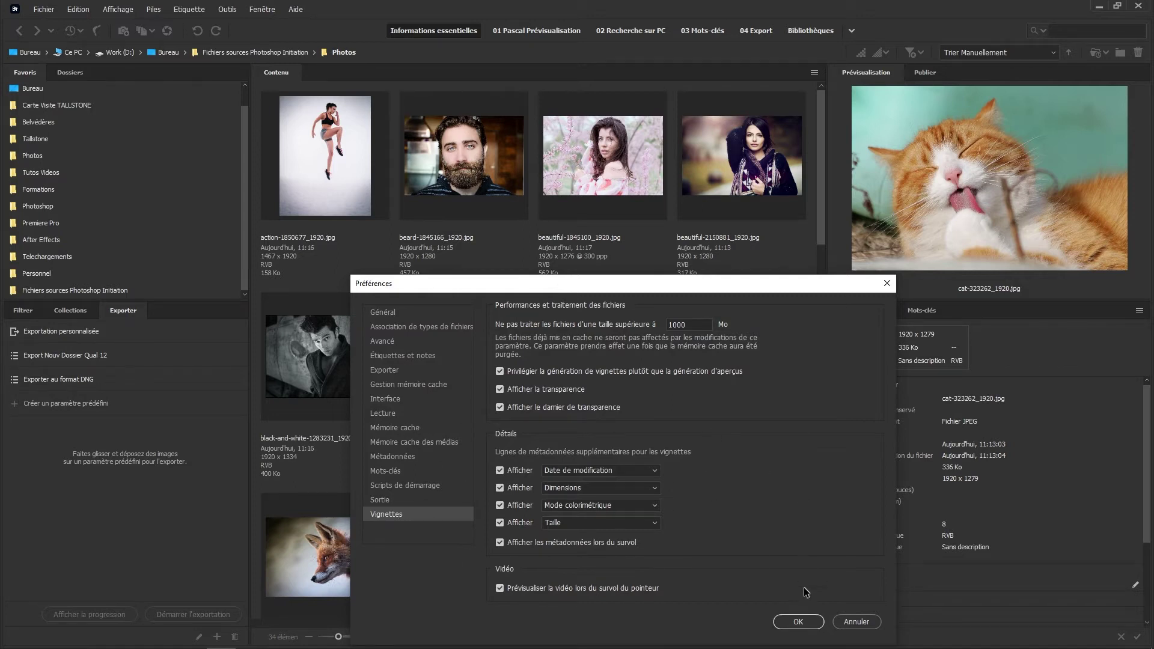
left_click(797, 622)
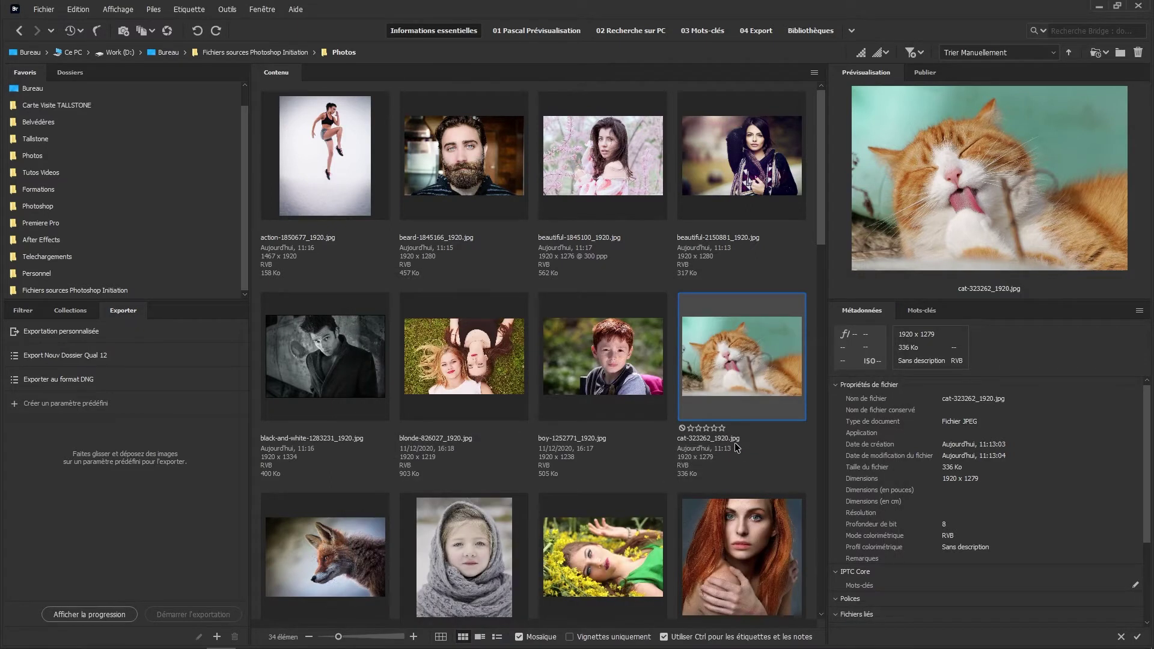
Open cat-323262_1920.jpg from Bridge in Photoshop, switching between the two applications and ending in Photoshop.
double_click(745, 353)
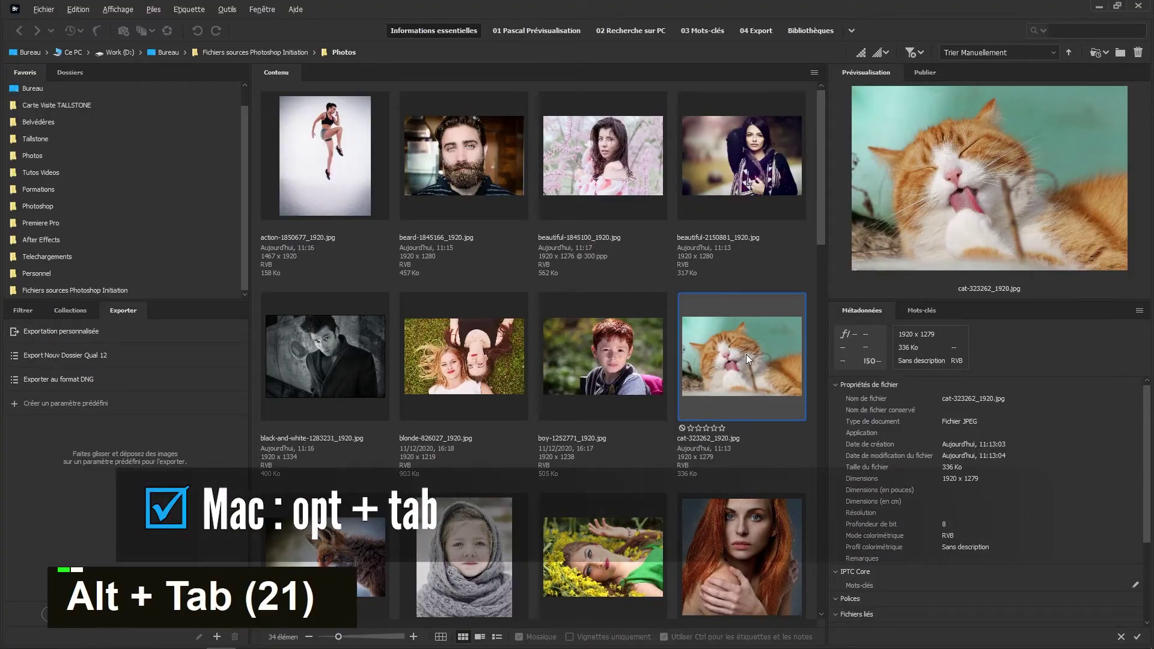
key("alt+Tab")
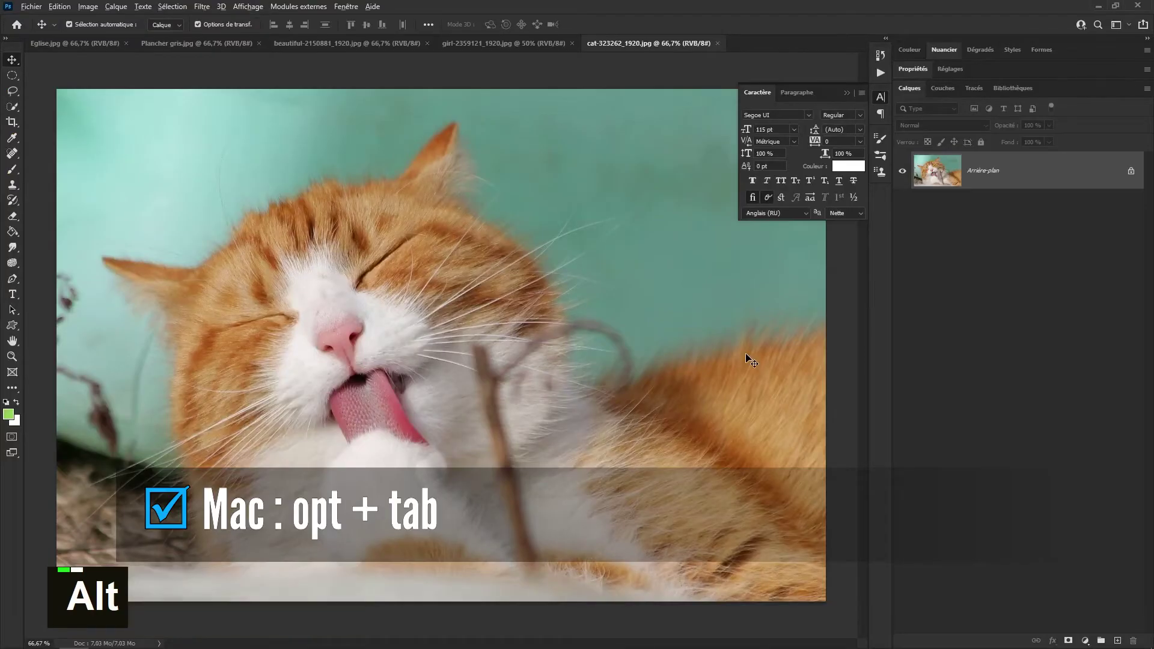
key("alt+Tab")
key("alt+Tab")
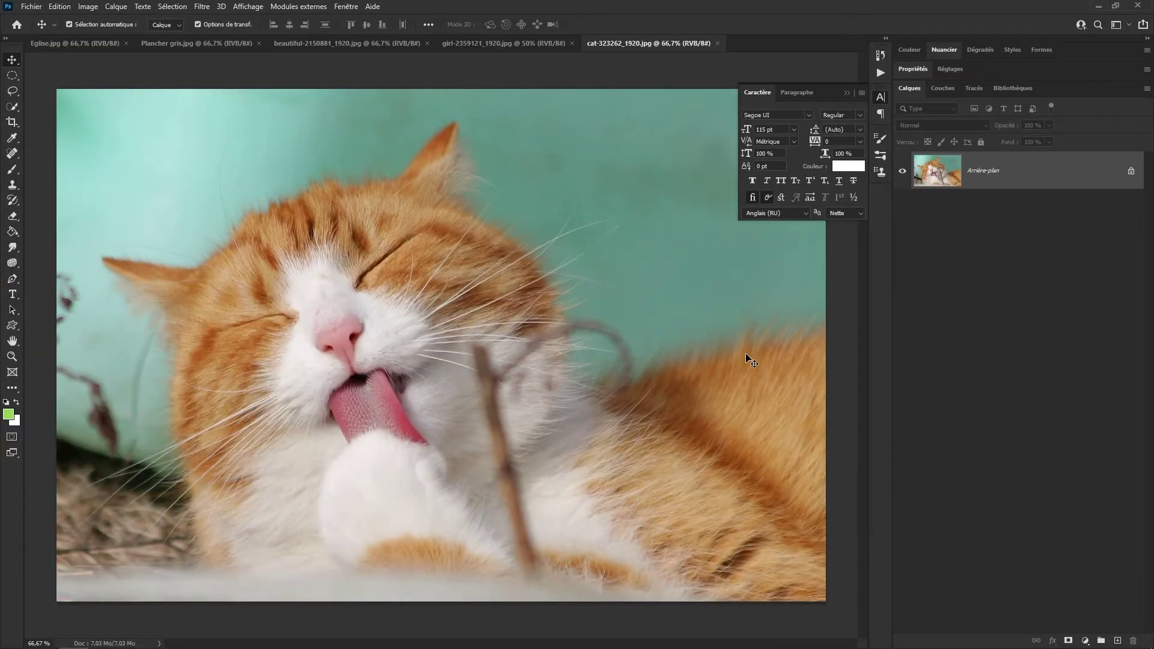
Switch to Bridge and return to Photoshop with Bridge's Revenir à Adobe Photoshop command.
key("alt+Tab")
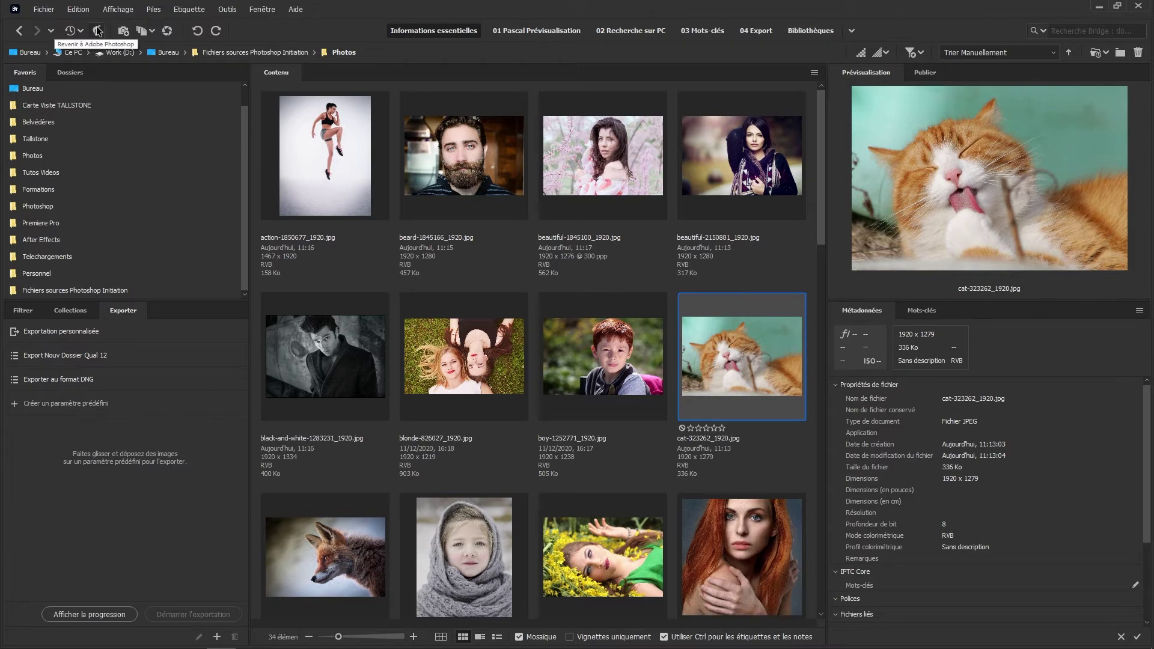
key("super+plus")
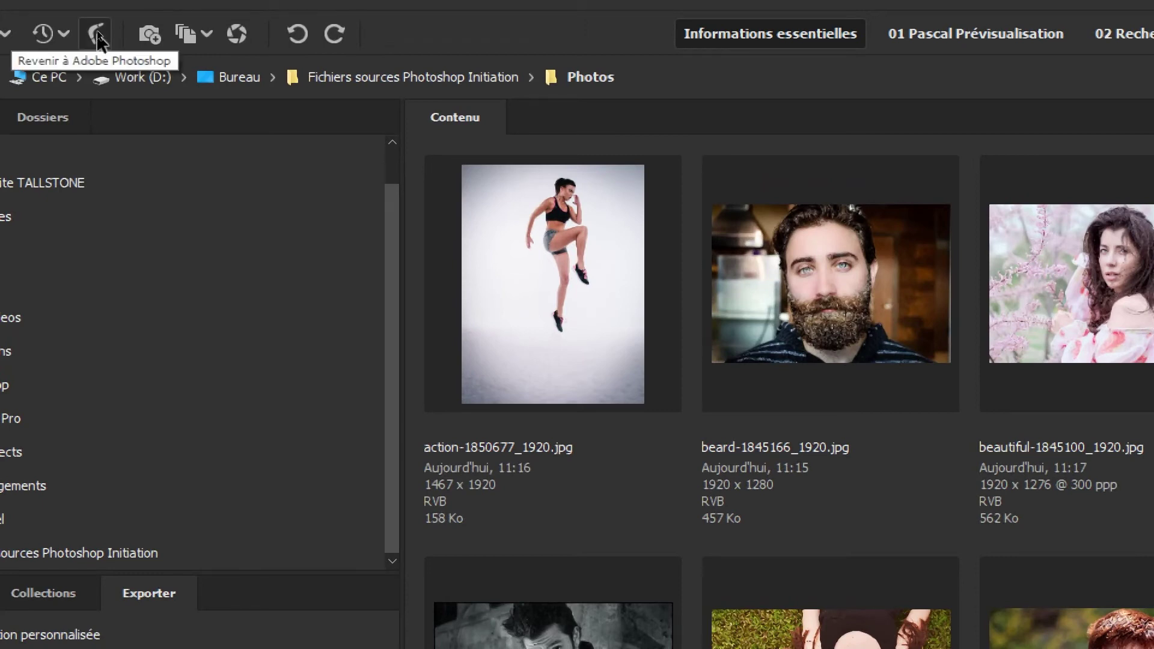
left_click(96, 30)
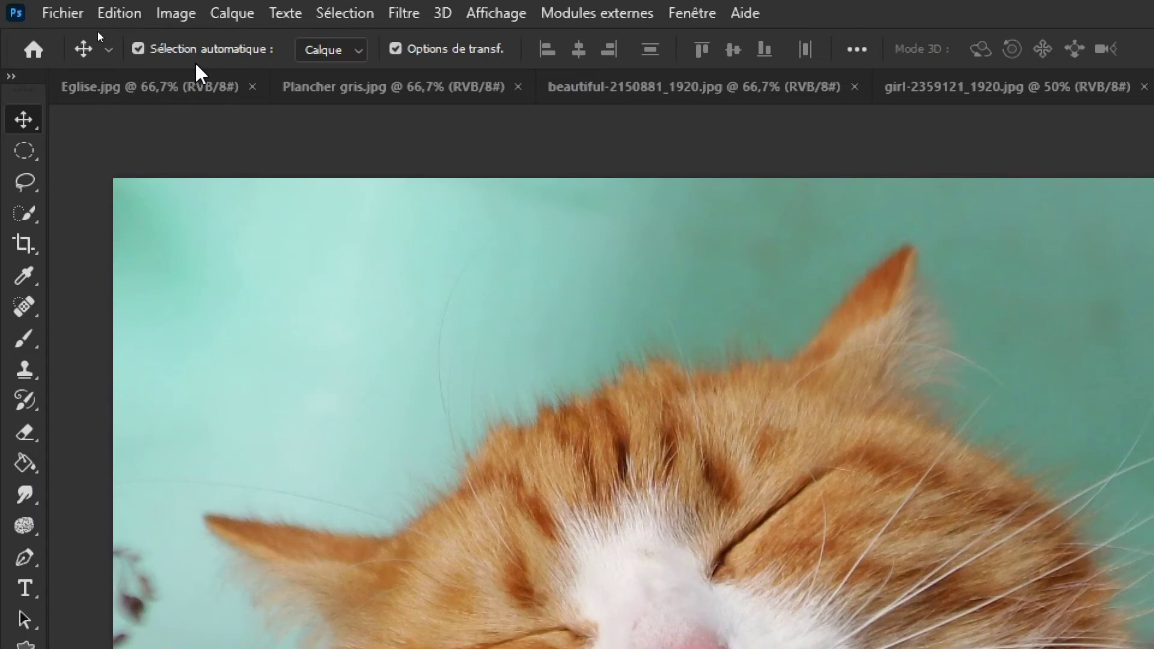
key("super+minus")
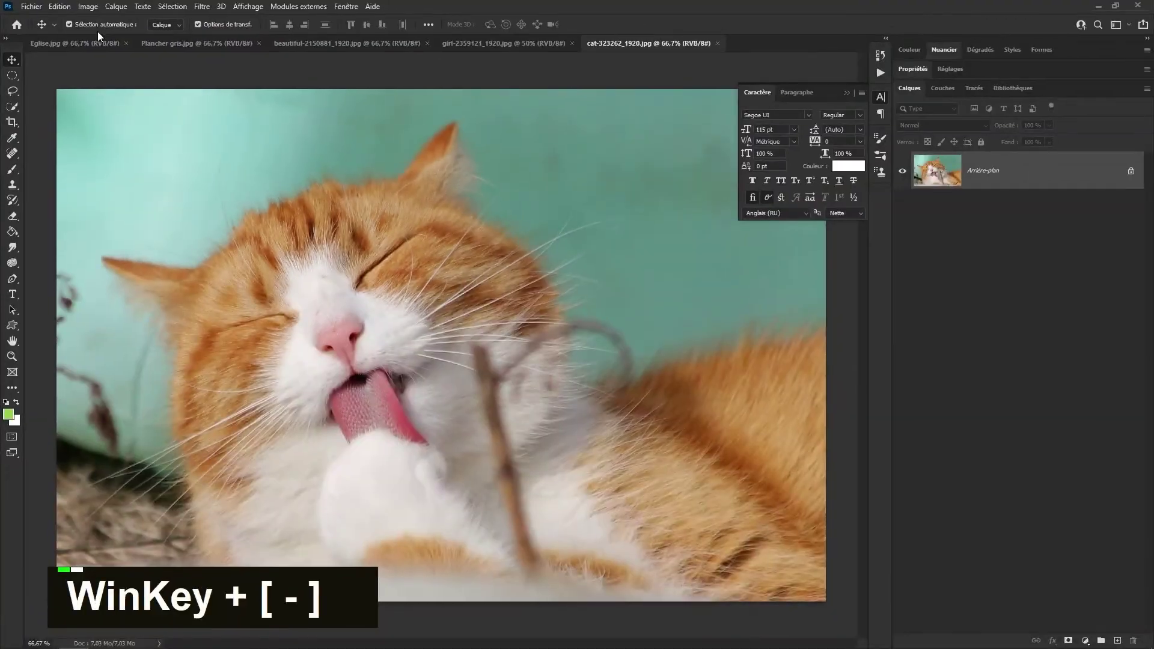